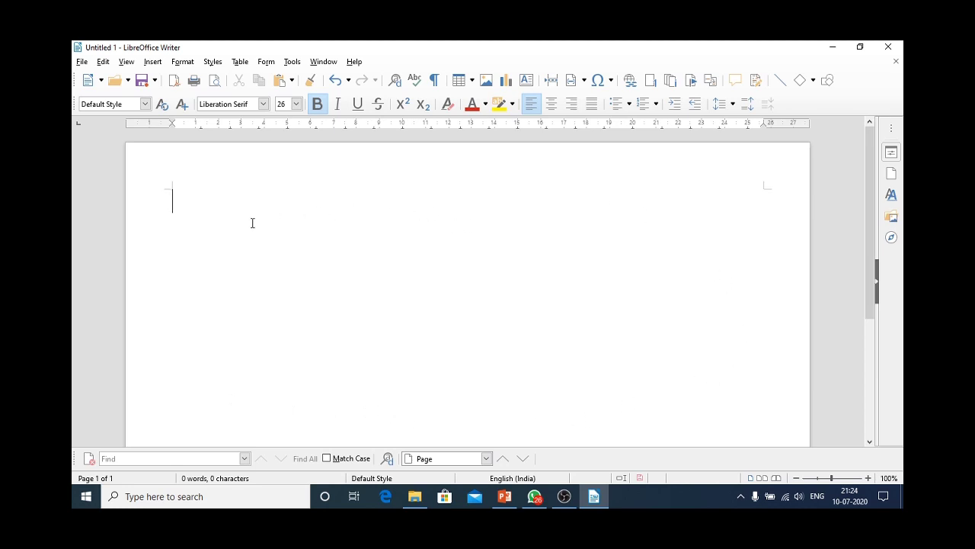
- Type the bold 26-pt heading 'Document Area' and start an empty paragraph below it
type("Docum")
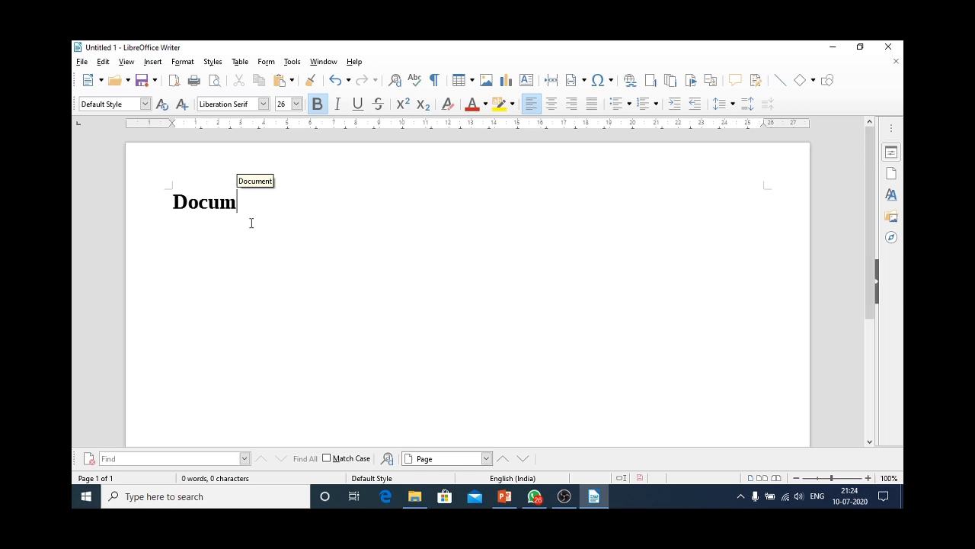
key("Return")
type("Area")
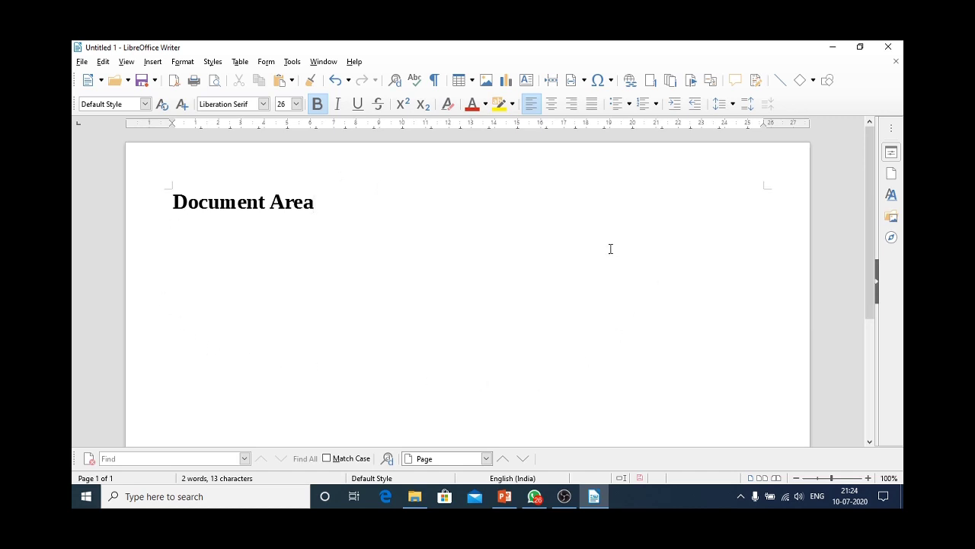
left_click(171, 203)
left_click_drag(171, 203, 314, 202)
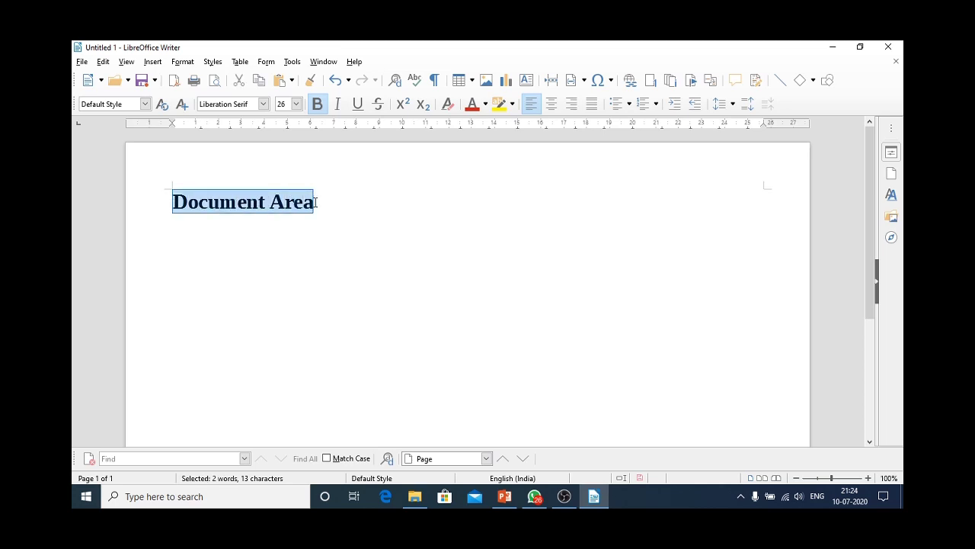
left_click(331, 204)
key("Return")
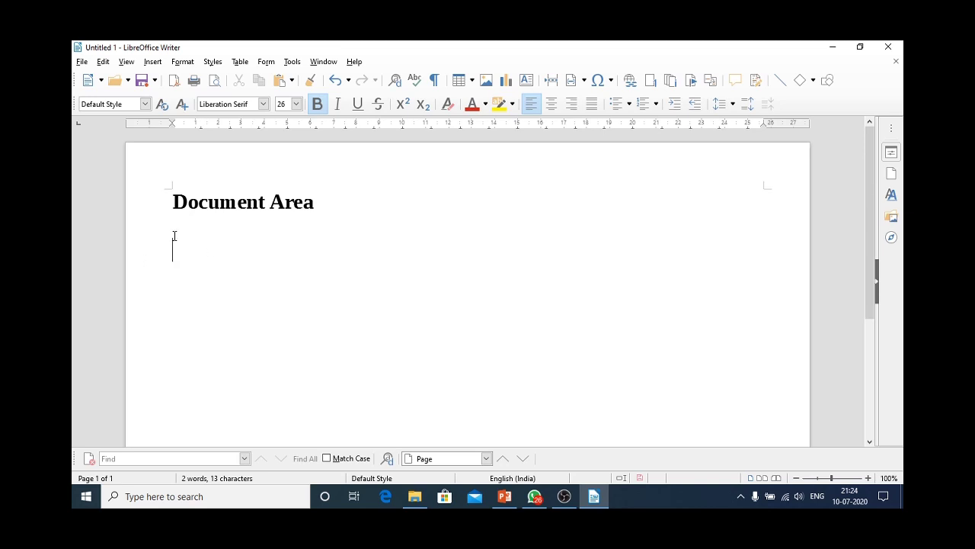
- Type 'Cursor' as the second bold line beneath 'Document Area'
type("Cursor")
left_click_drag(173, 250, 238, 247)
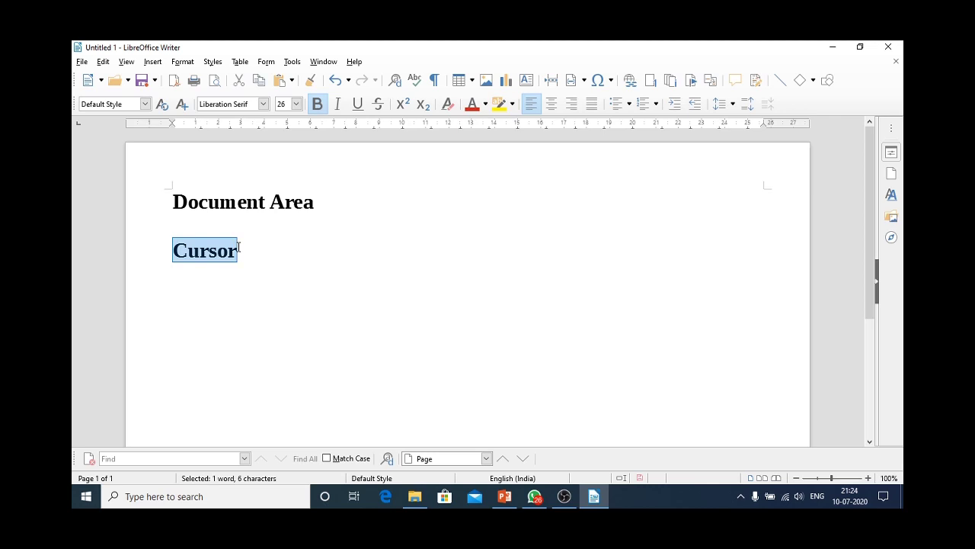
left_click(244, 252)
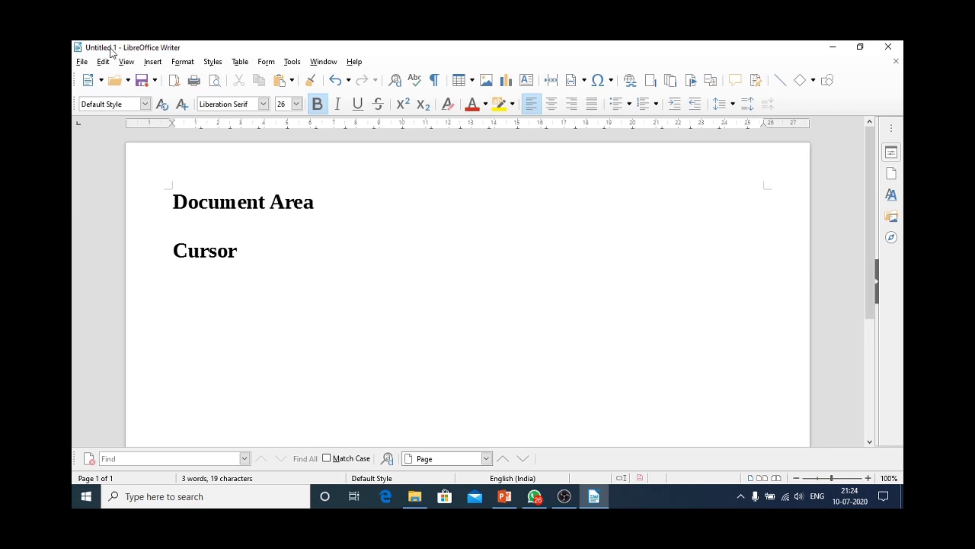
- Type 'Title Bar' as the third bold 26-pt line and begin a new paragraph below
type("Title Bar")
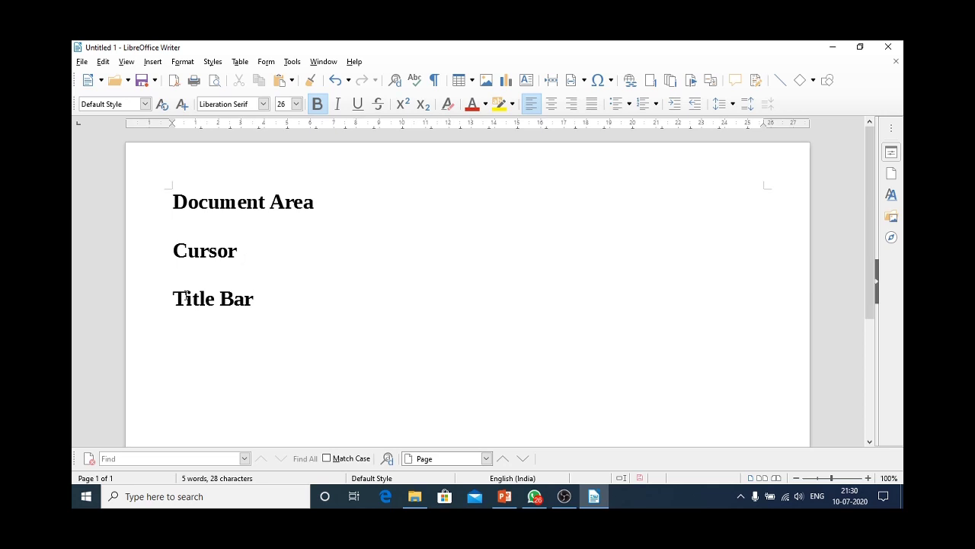
left_click_drag(173, 298, 259, 298)
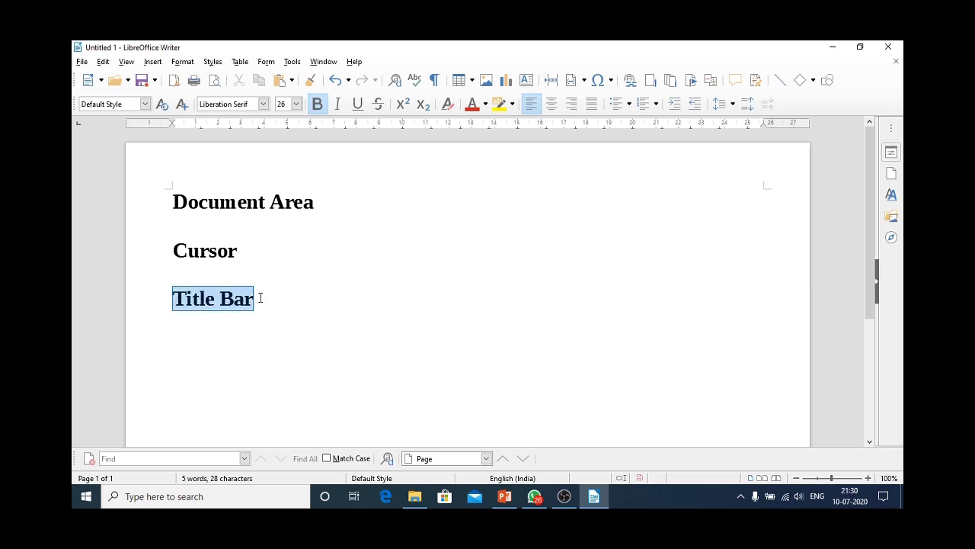
left_click(260, 297)
key("Return")
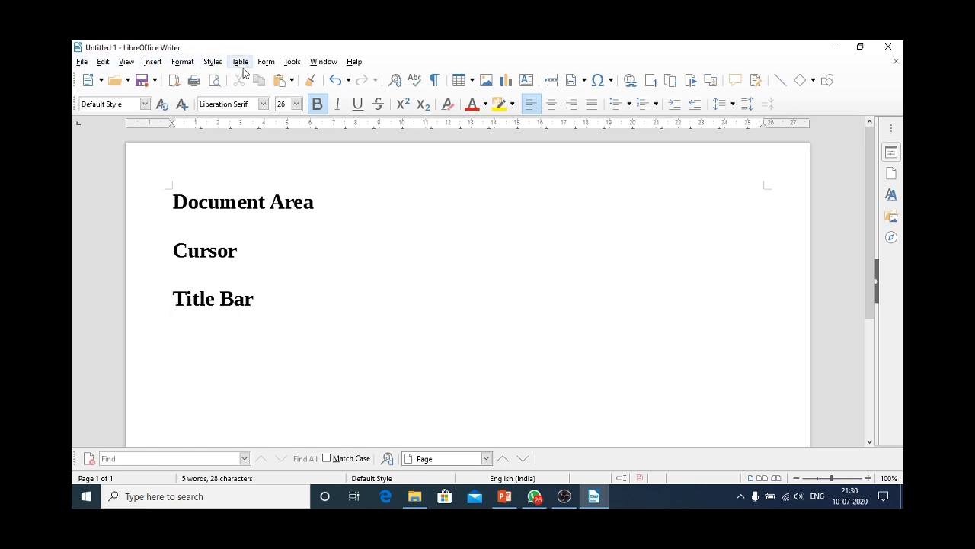
- Type the fourth bold entry 'Menu Bar- 11' below 'Title Bar'
type("Men")
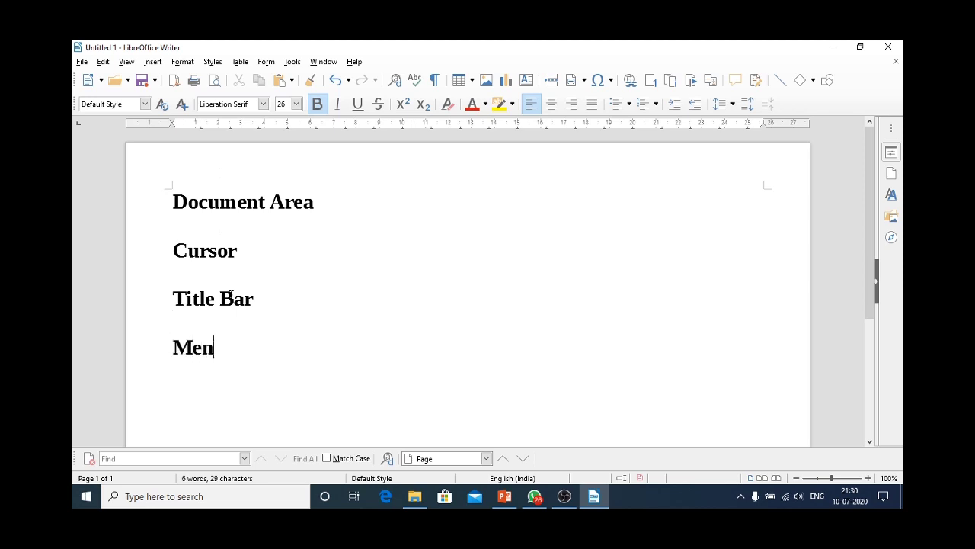
type("u Bar")
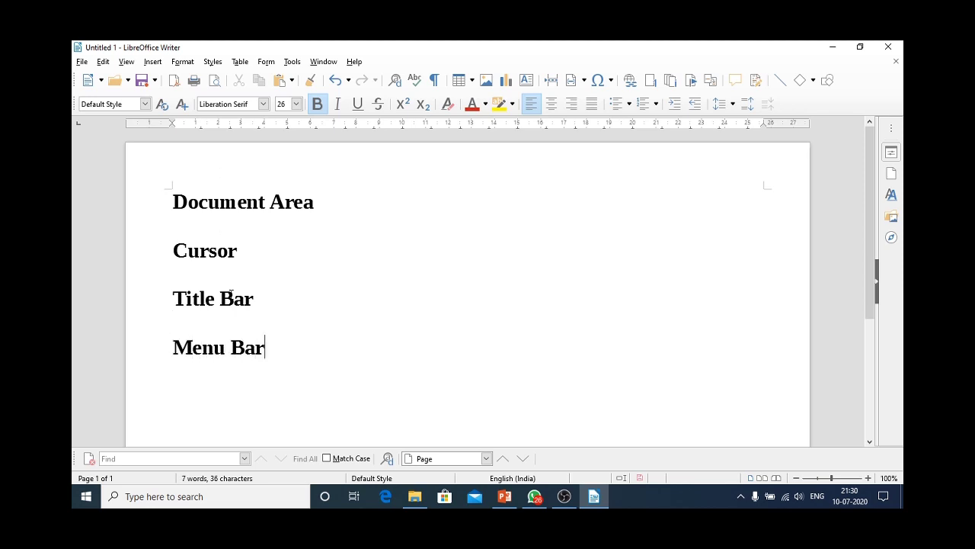
key("Return")
key("BackSpace")
type("- 11")
- Type 'Standard Toolbar' as the fifth bold line and begin a new paragraph
type("Stan")
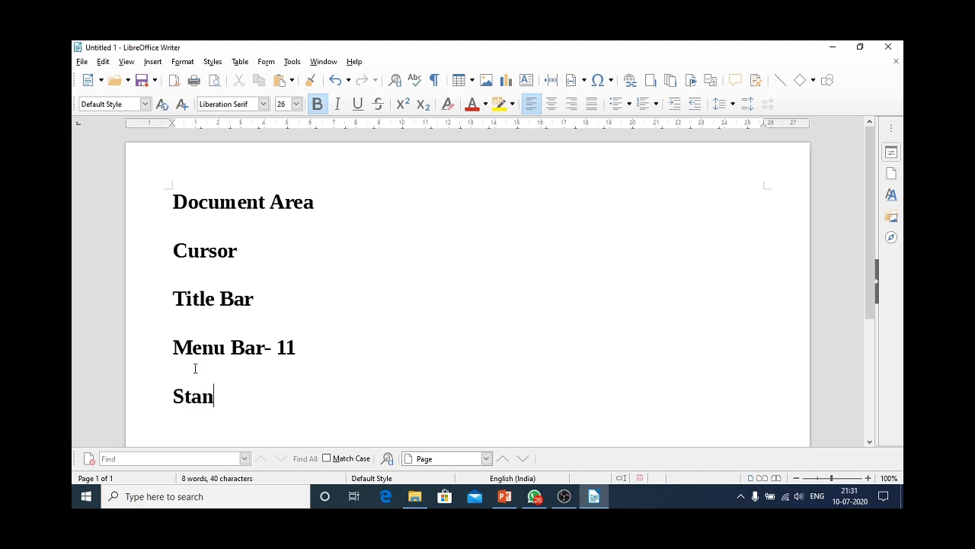
type("dard Toolbar")
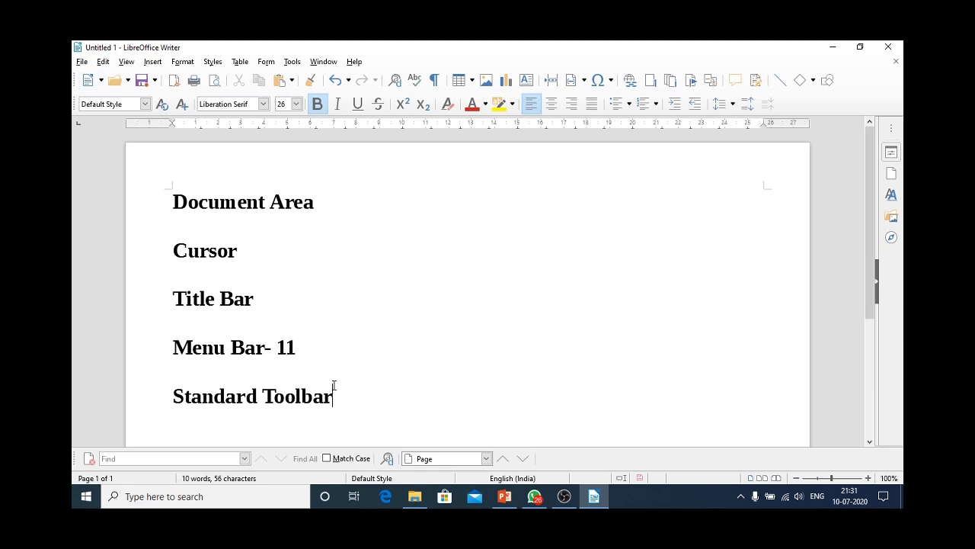
key("Return")
scroll(334, 385, "down", 3)
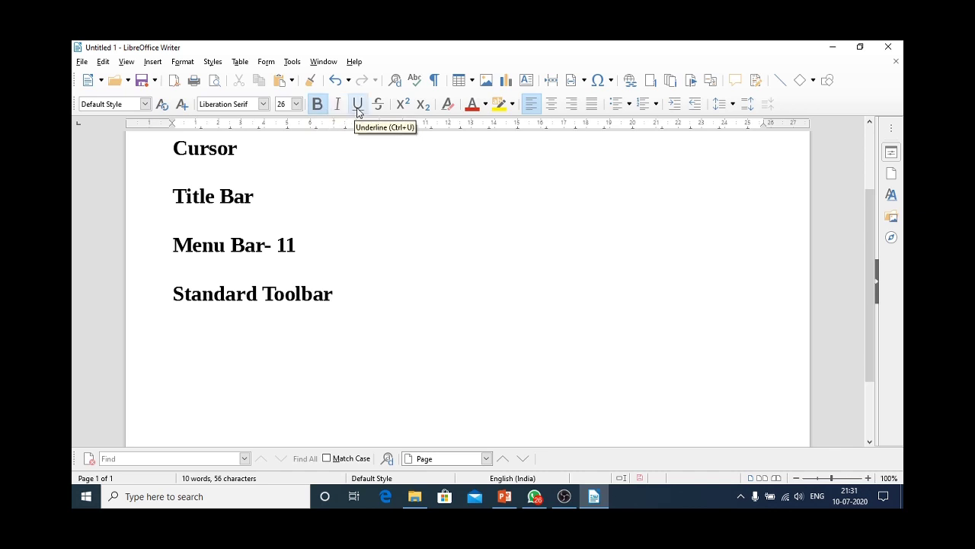
- Turn on underlining and type 'Formatting Toolbar' and 'Ruler' on separate lines
key("ctrl+u")
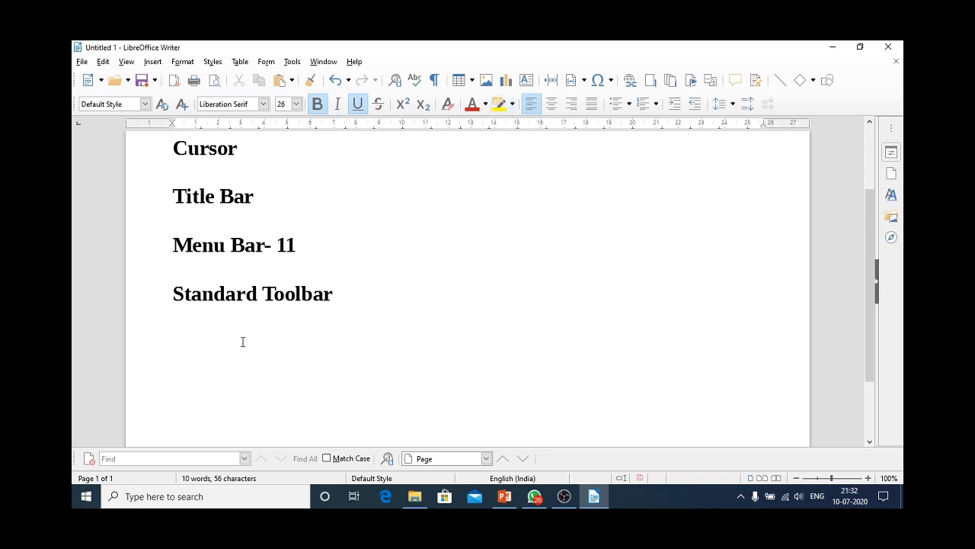
type("Formattin")
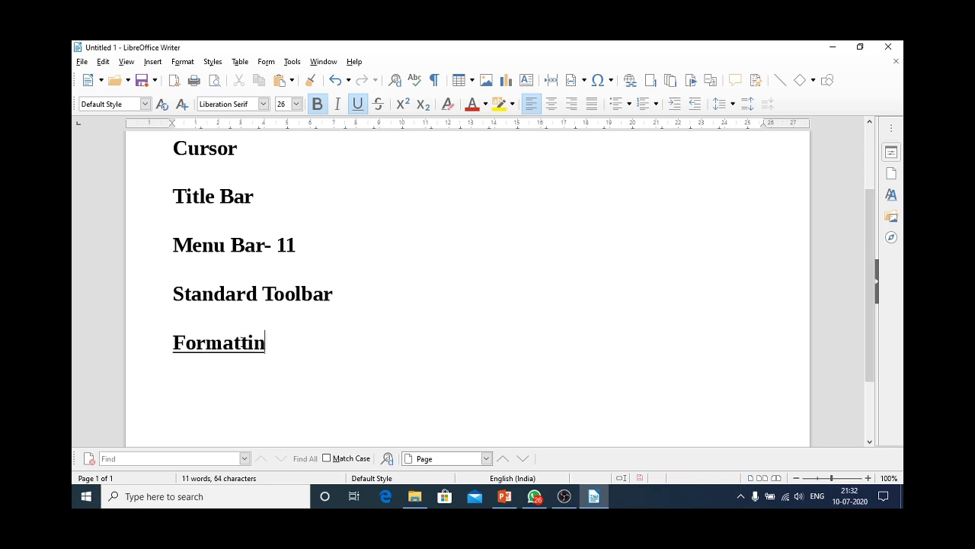
type("g Tool")
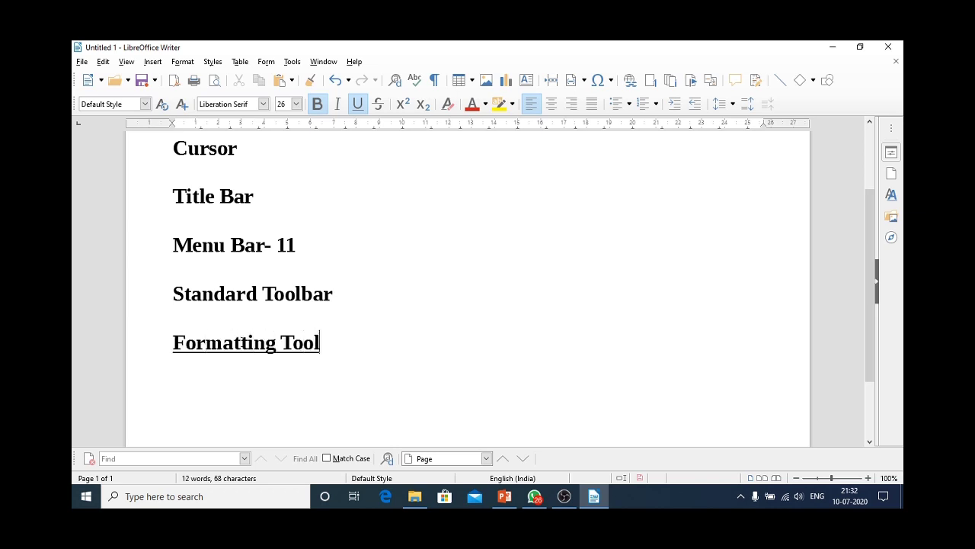
type("bar")
key("Return")
type("Ruler")
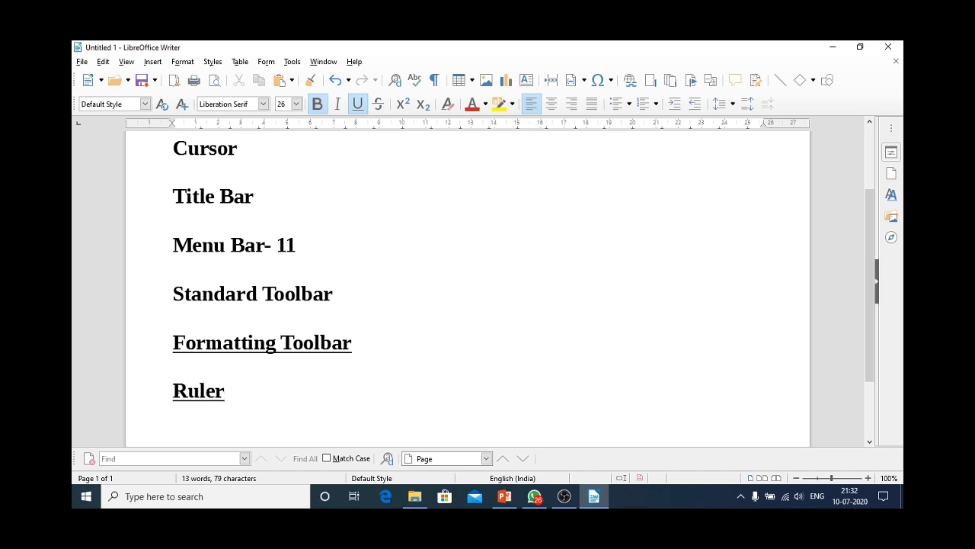
- Add an empty paragraph after the underlined 'Ruler' entry
left_click_drag(173, 390, 239, 394)
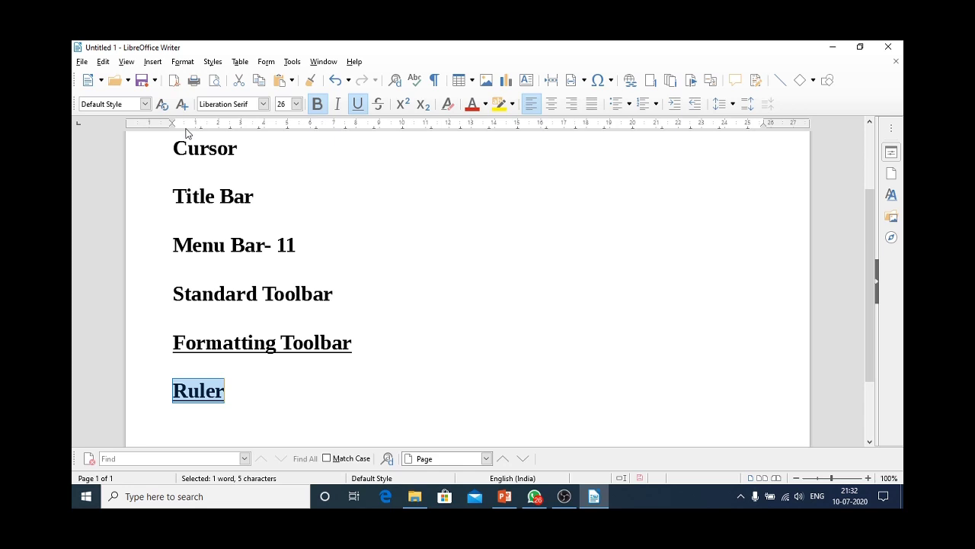
left_click(237, 396)
key("Return")
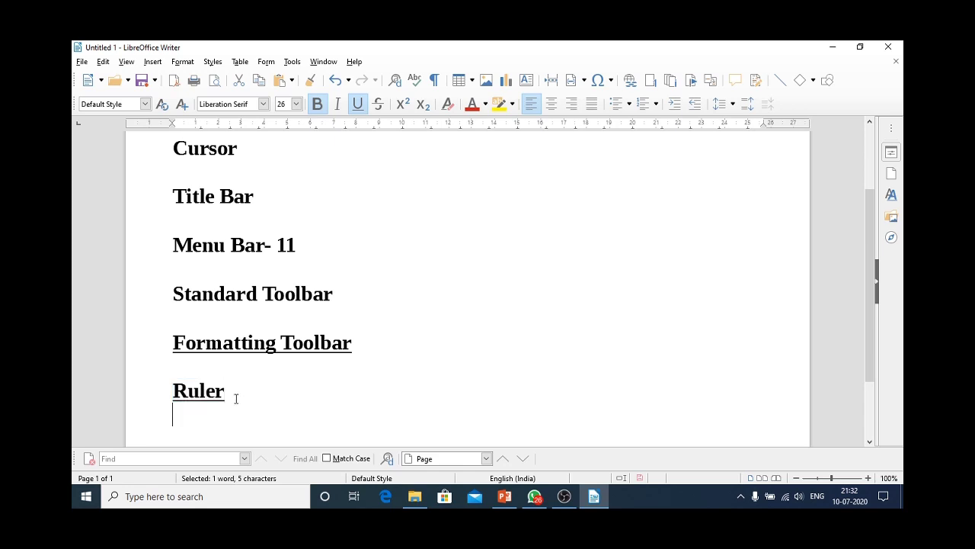
scroll(236, 399, "down", 3)
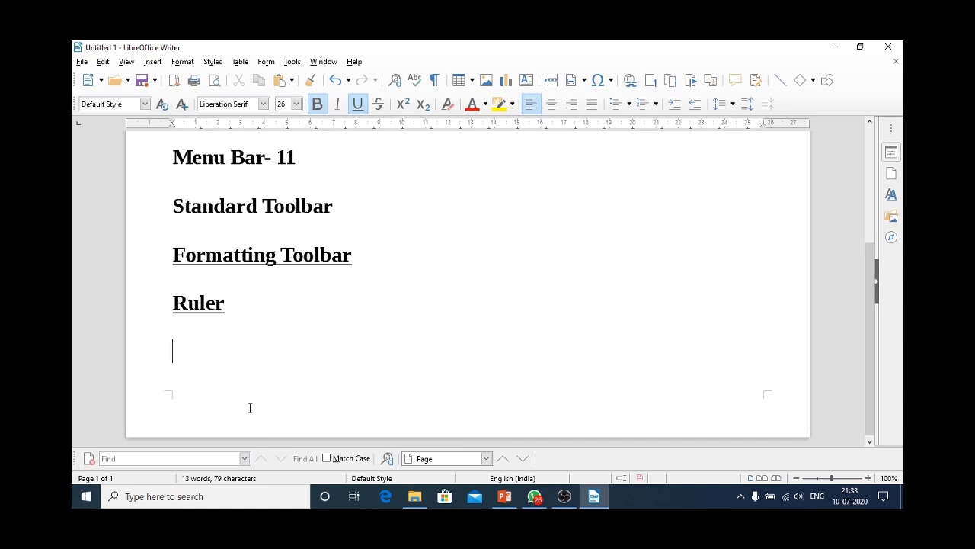
- Type the underlined bold entry 'Status Bar' and start a new line after it
type("Statu")
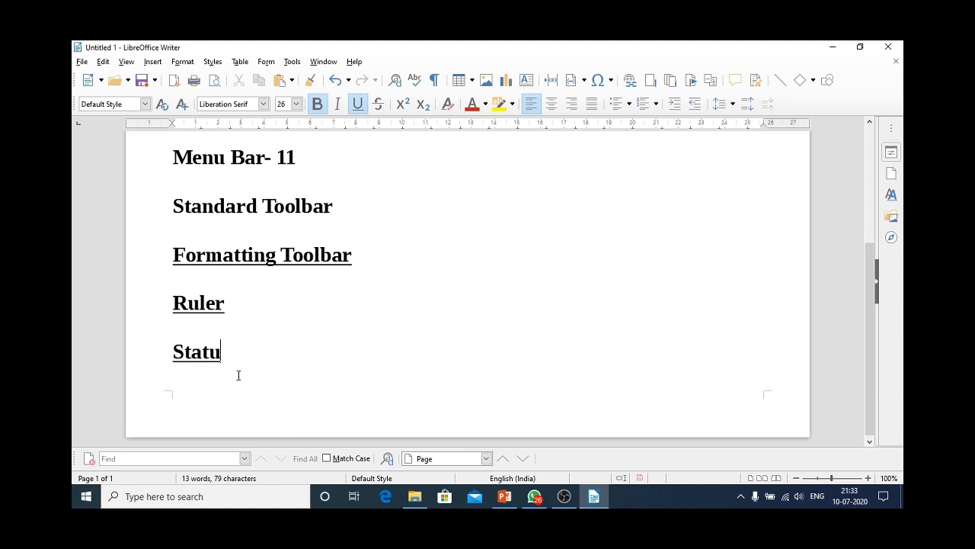
type("s Bar")
key("Return")
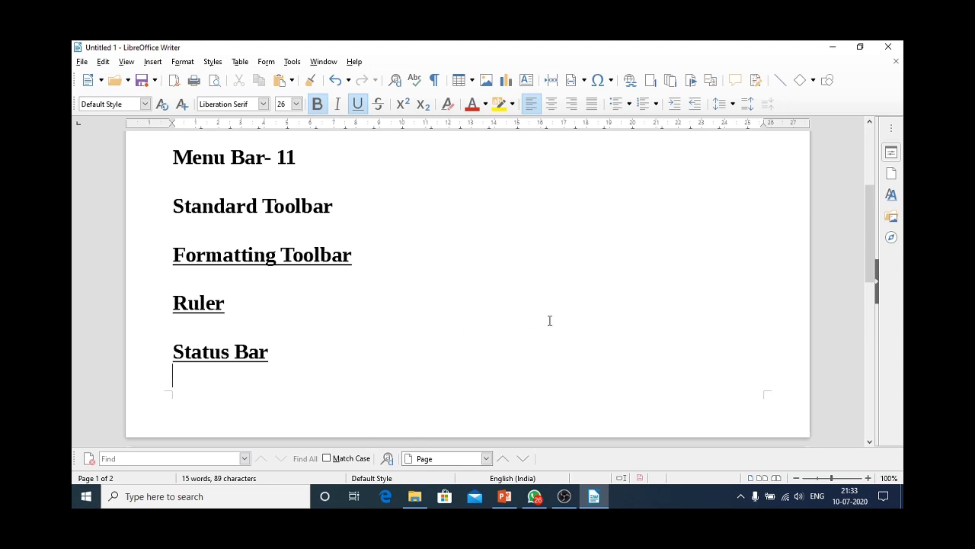
mouse_move(868, 264)
left_mouse_down()
mouse_move(862, 206)
mouse_move(866, 259)
left_mouse_up()
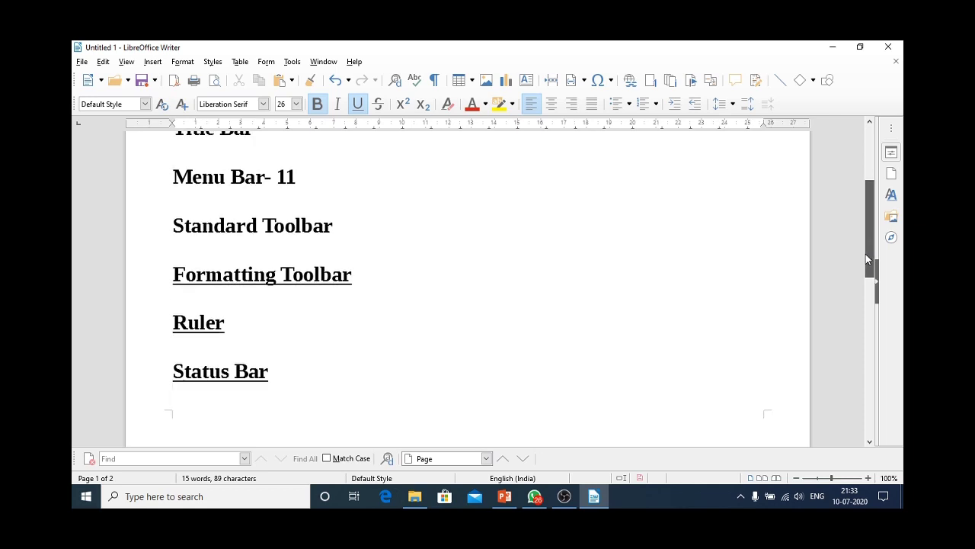
left_click_drag(866, 258, 866, 261)
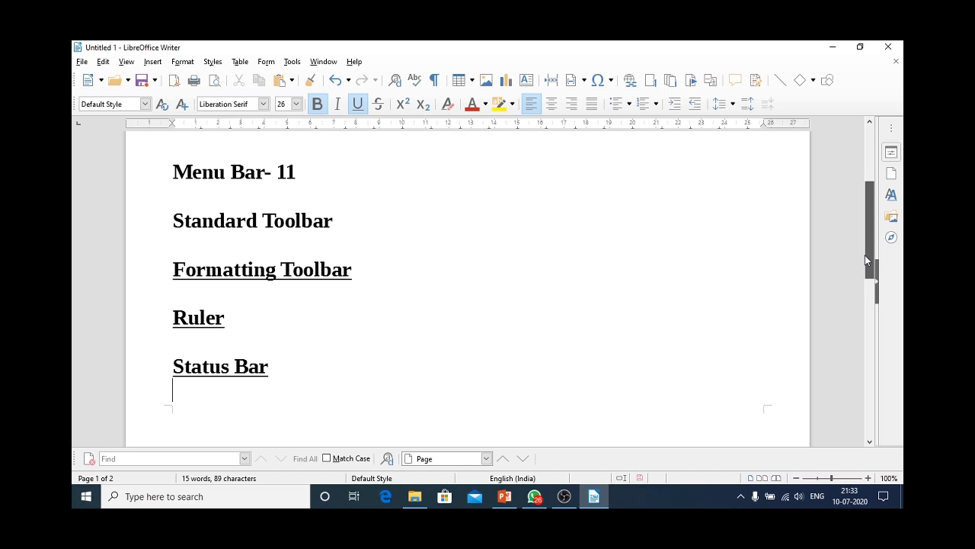
left_click_drag(864, 260, 875, 201)
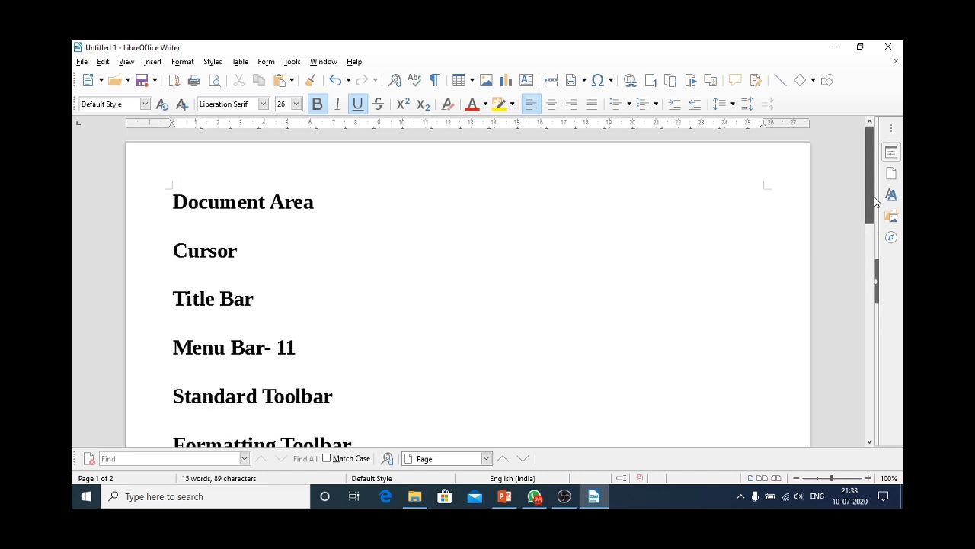